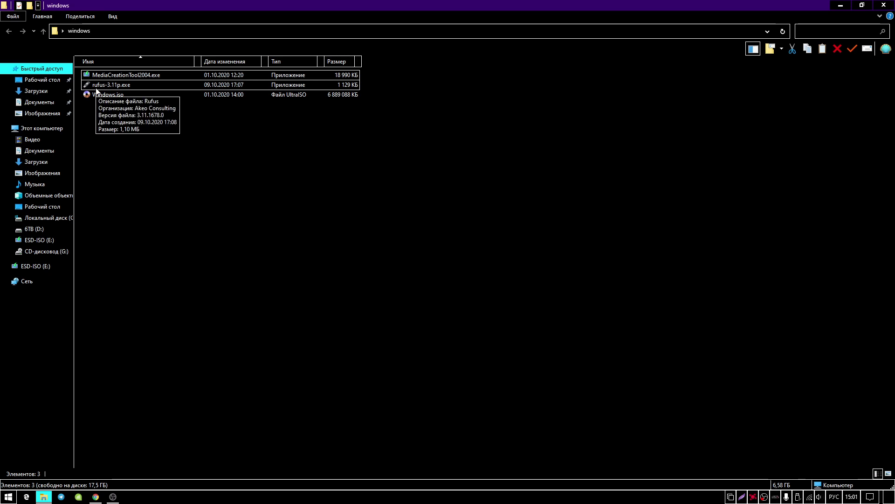
{"action": "left_click", "coordinate": [96, 88]}
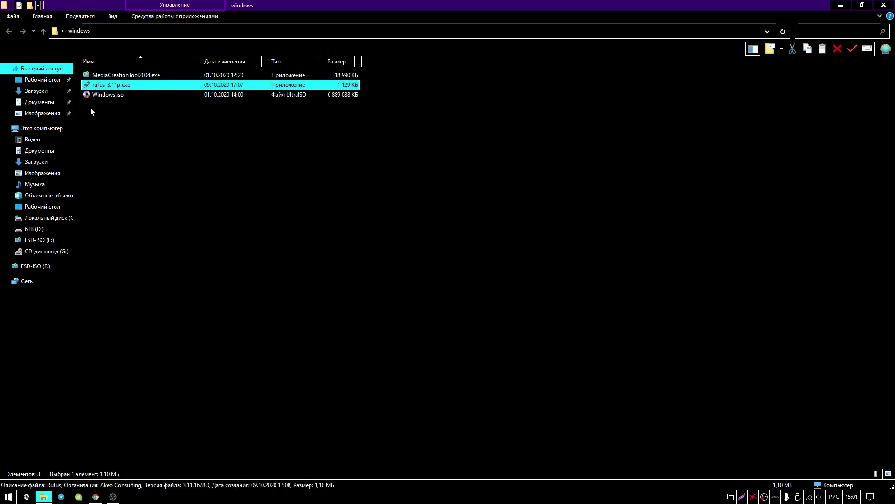
{"action": "left_click", "coordinate": [90, 96]}
{"action": "left_click", "coordinate": [210, 137]}
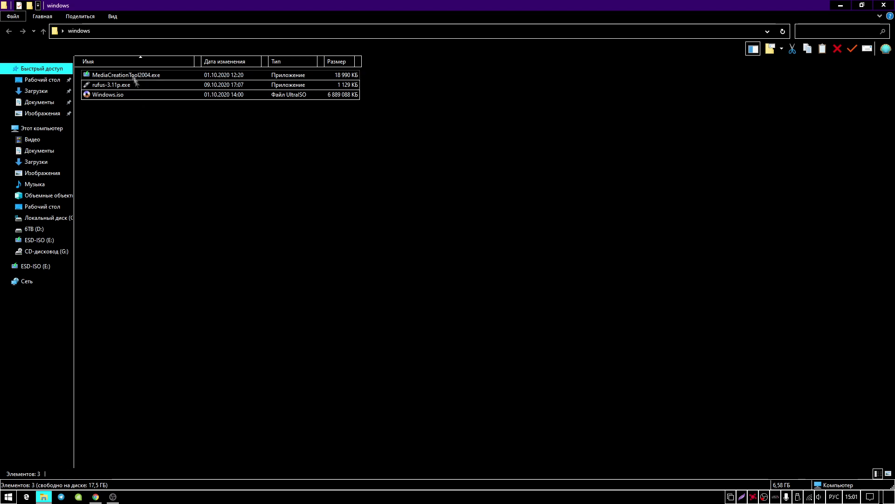
Step: Launch MediaCreationTool2004.exe from the windows folder and accept the licence terms
{"action": "mouse_move", "coordinate": [111, 82]}
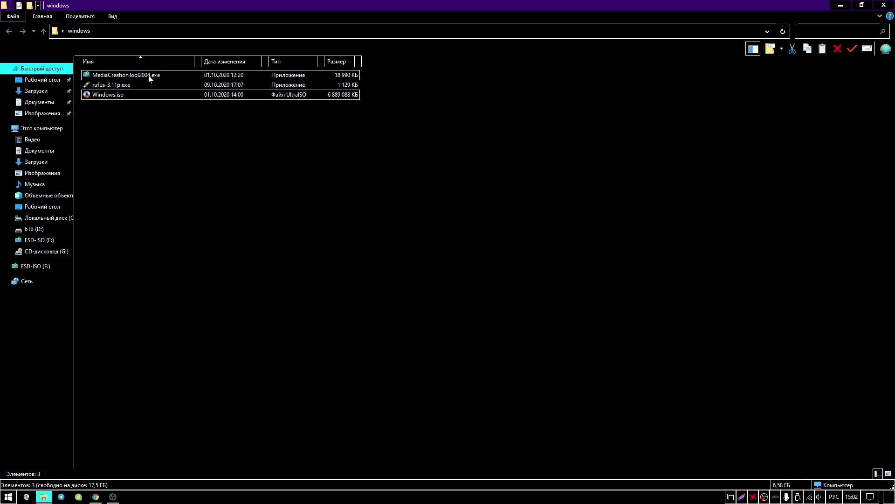
{"action": "double_click", "coordinate": [149, 75]}
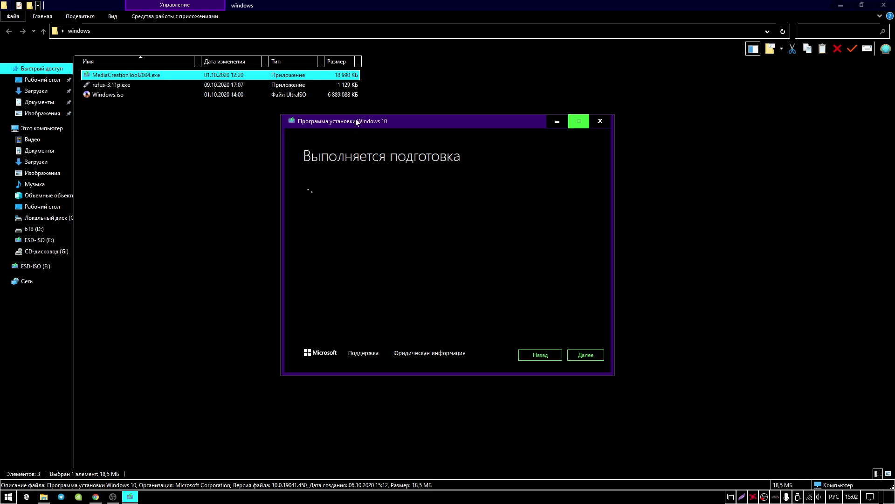
{"action": "left_click_drag", "start_coordinate": [361, 122], "coordinate": [345, 79]}
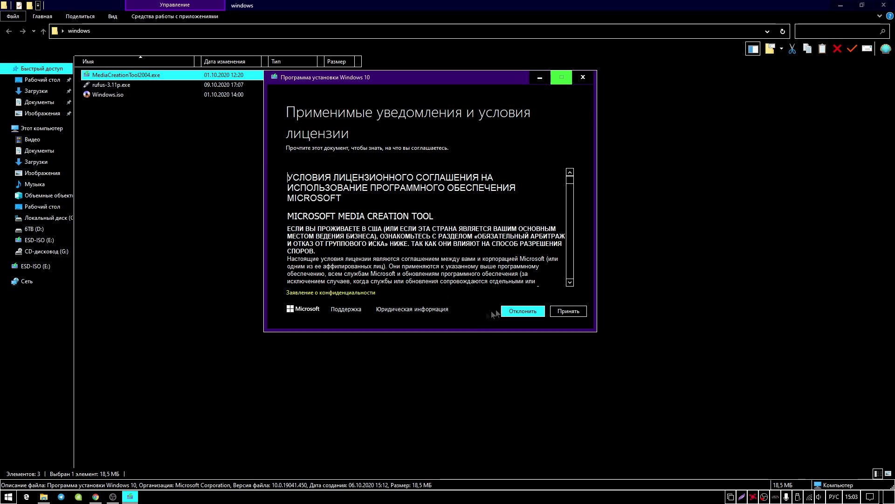
{"action": "left_click", "coordinate": [564, 315]}
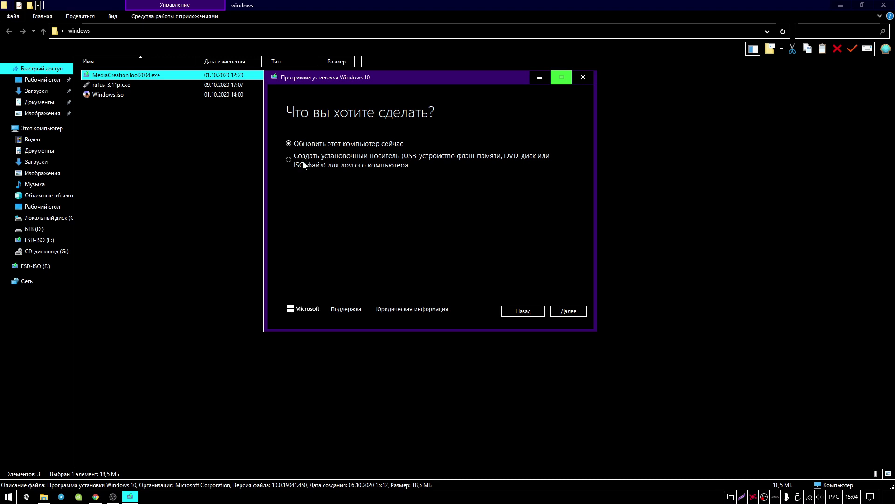
Step: Choose to create installation media (USB flash drive, DVD or ISO file) for another computer and continue
{"action": "left_click", "coordinate": [304, 162]}
{"action": "left_click", "coordinate": [555, 312]}
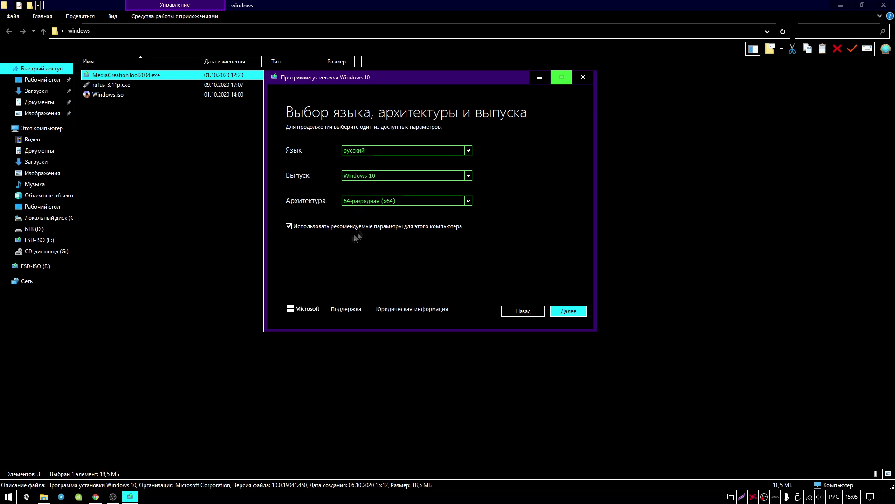
Step: Turn off the recommended options, keep Russian and Windows 10, set the architecture to Оба, and continue
{"action": "left_click", "coordinate": [301, 228]}
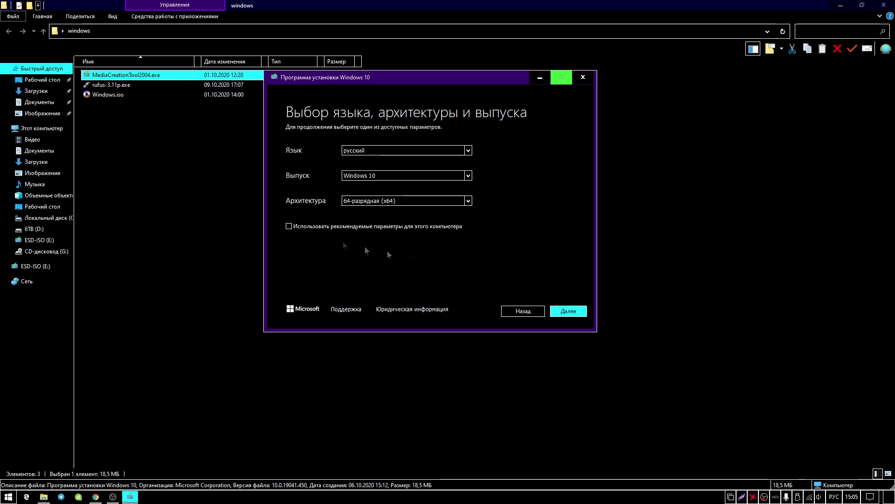
{"action": "left_click", "coordinate": [354, 151]}
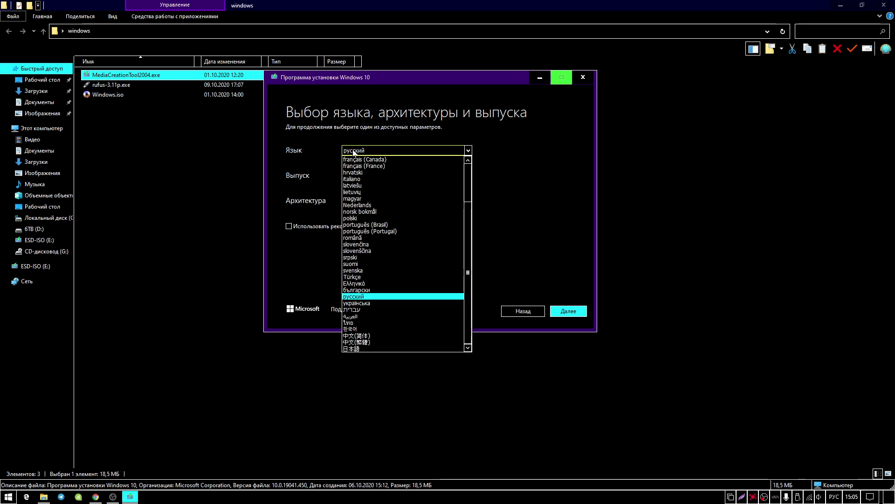
{"action": "left_click", "coordinate": [353, 151]}
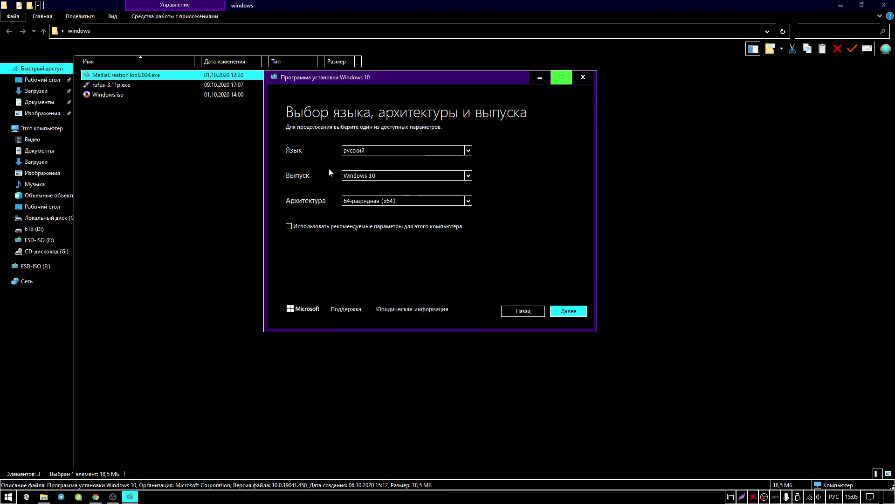
{"action": "left_click", "coordinate": [373, 178]}
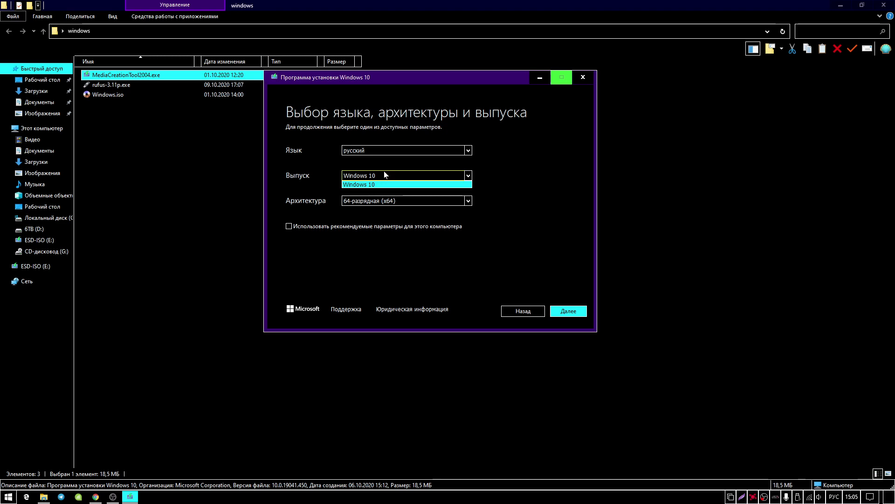
{"action": "left_click", "coordinate": [355, 185]}
{"action": "left_click", "coordinate": [352, 204]}
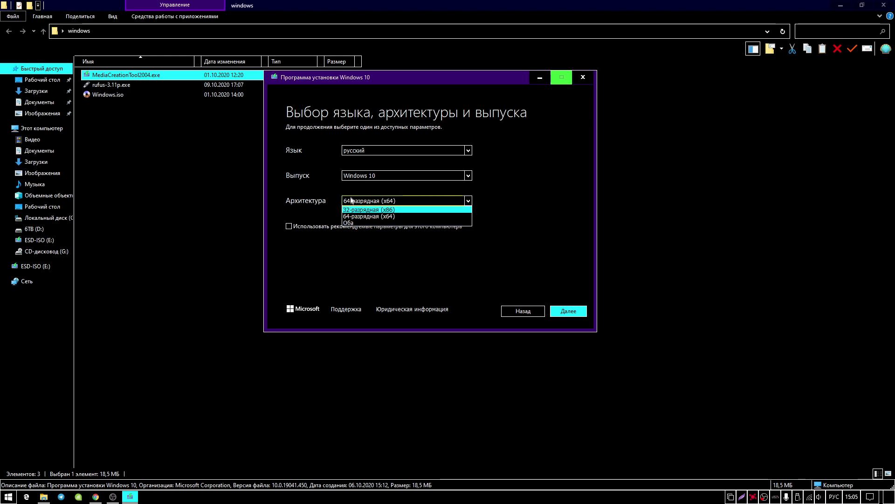
{"action": "left_click", "coordinate": [356, 223]}
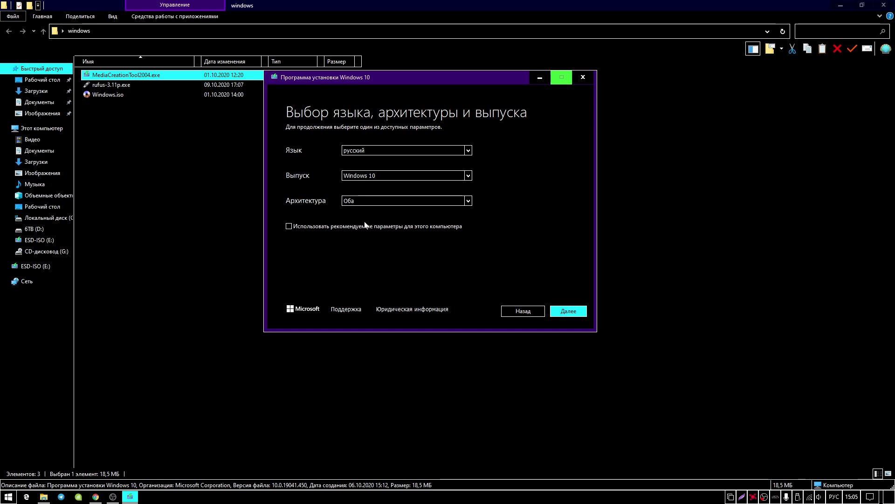
{"action": "left_click", "coordinate": [570, 311]}
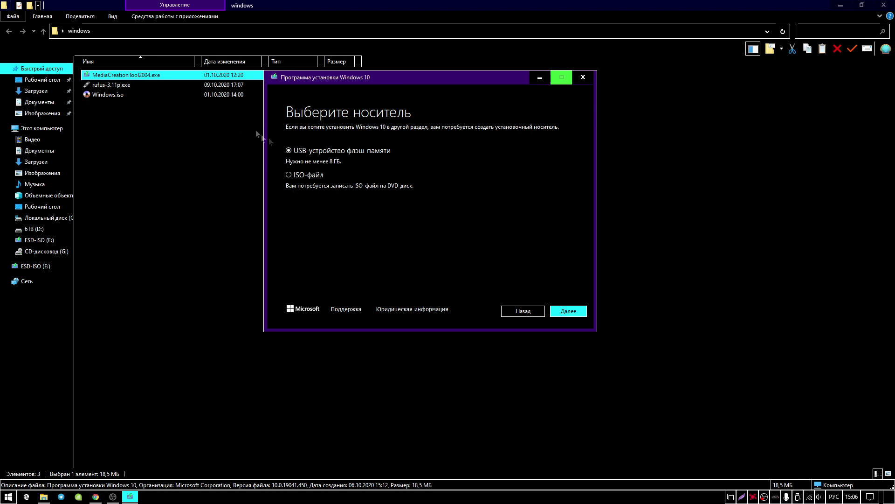
Step: Start the Windows 10 download for the USB flash drive E: (ESD-ISO), and close the setup wizard
{"action": "left_click", "coordinate": [576, 312]}
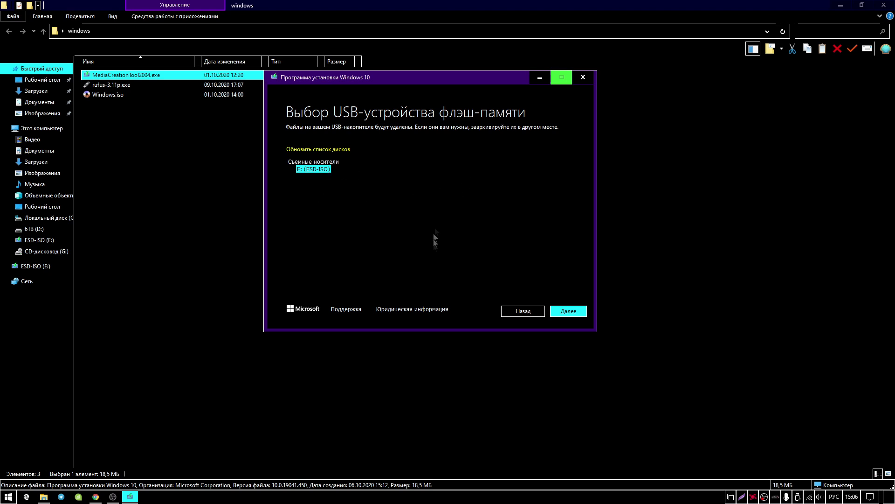
{"action": "left_click", "coordinate": [568, 316]}
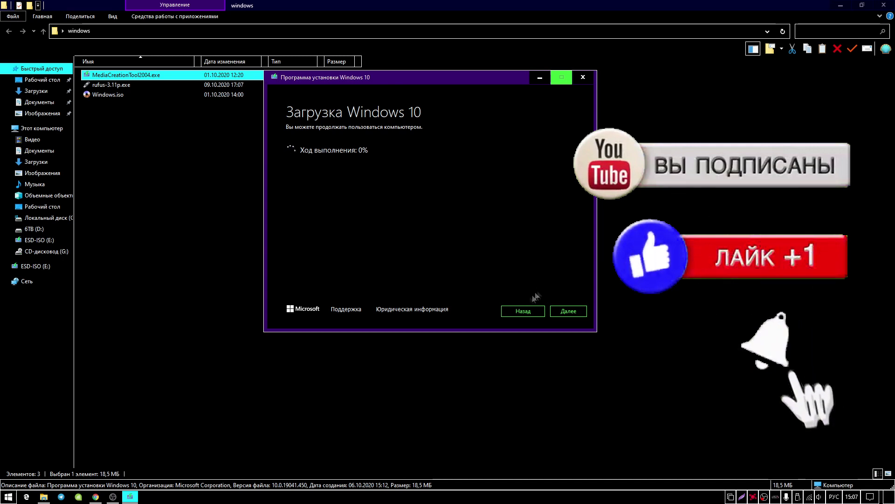
{"action": "left_click", "coordinate": [522, 310]}
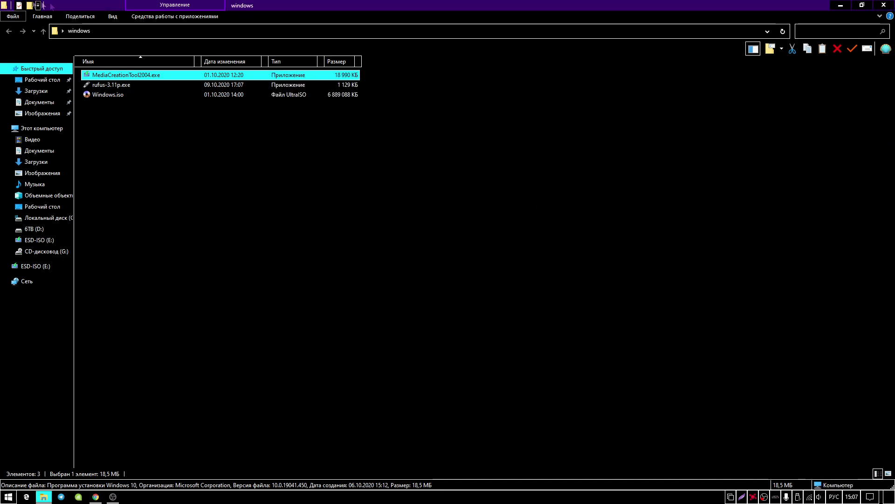
Step: Launch rufus-3.11p.exe from the windows folder and allow automatic update checks
{"action": "mouse_move", "coordinate": [97, 86]}
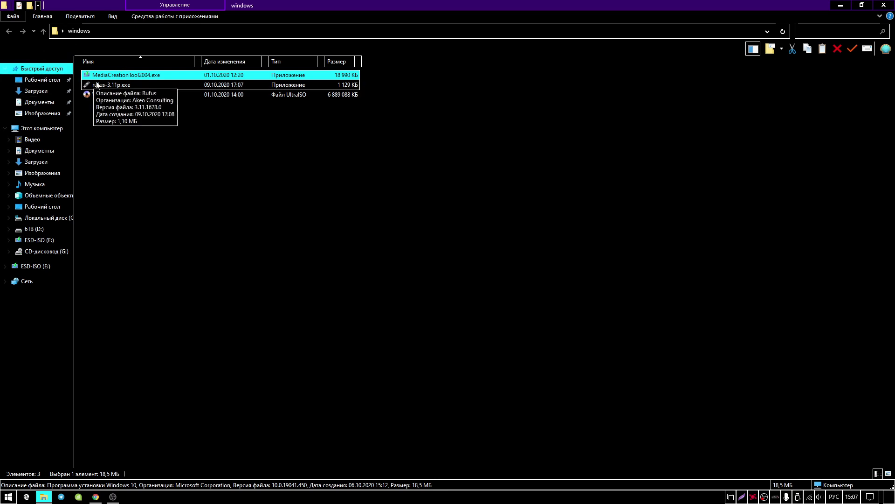
{"action": "left_click", "coordinate": [92, 120]}
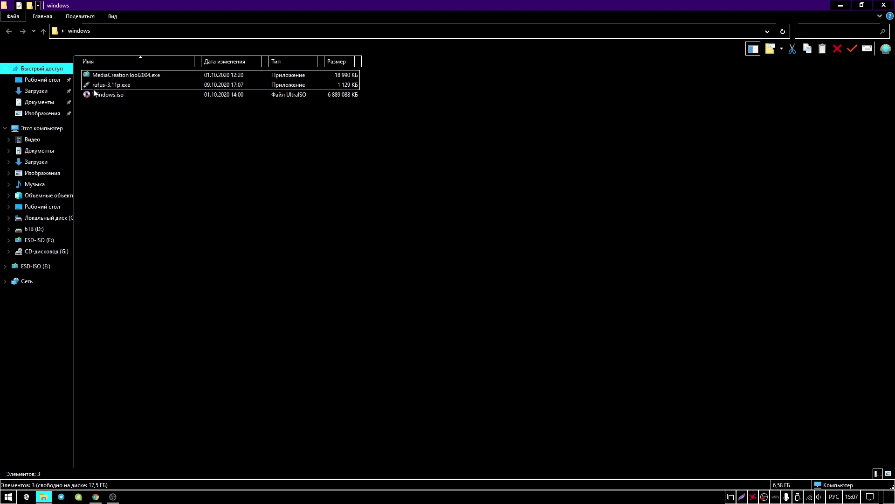
{"action": "mouse_move", "coordinate": [102, 95]}
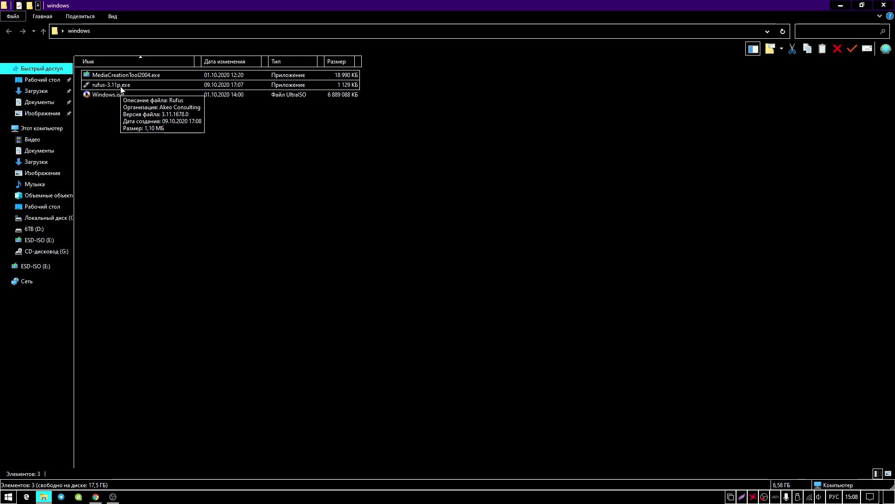
{"action": "double_click", "coordinate": [119, 85]}
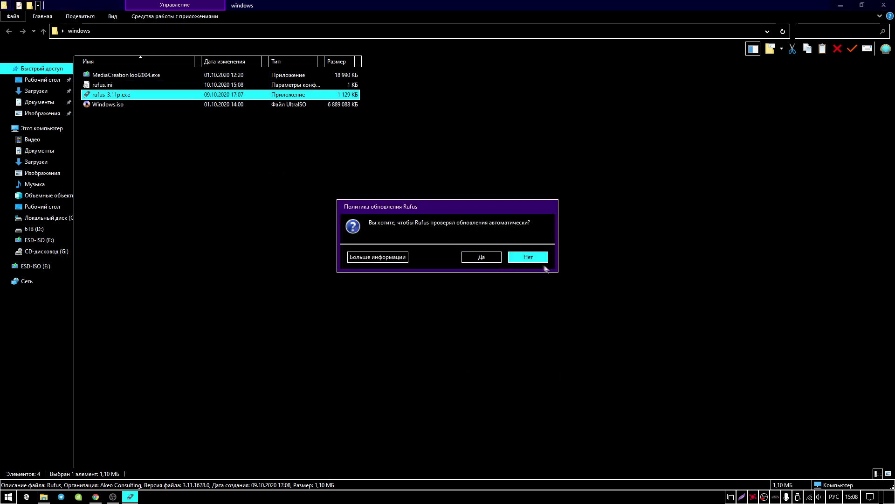
{"action": "left_click", "coordinate": [487, 262]}
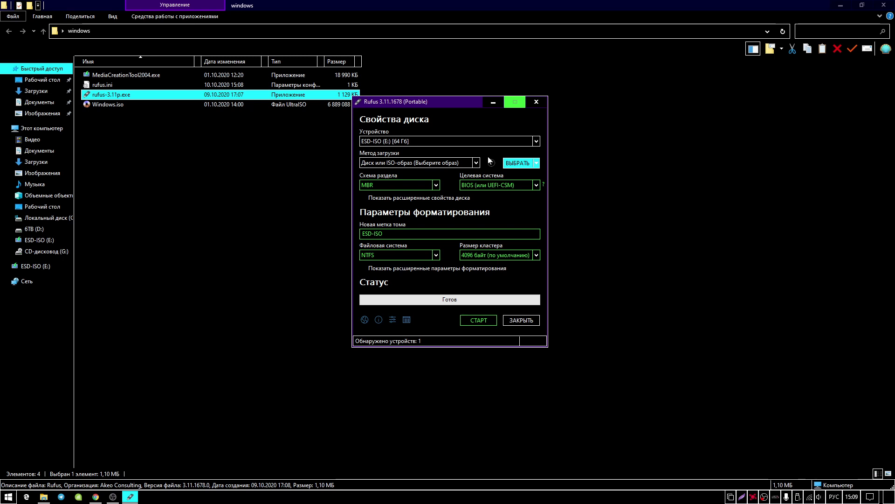
Step: Switch the boot image source to СКАЧАТЬ and open the ISO image download dialog
{"action": "left_click", "coordinate": [536, 163]}
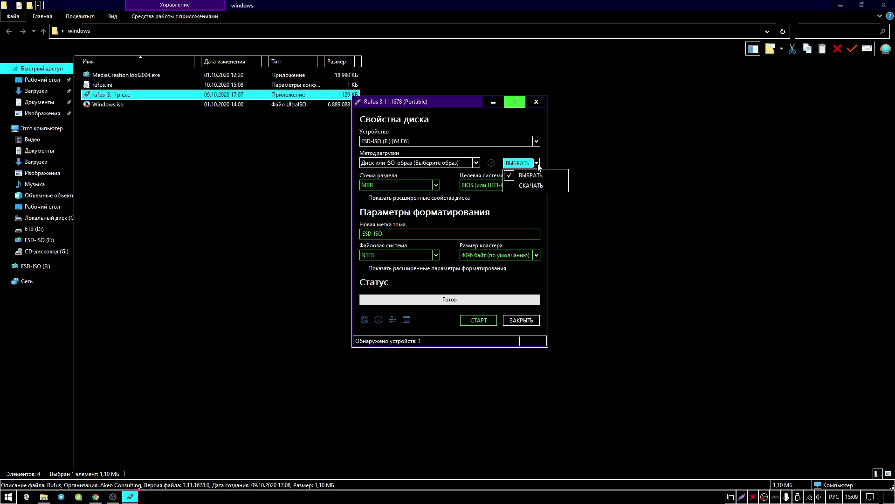
{"action": "left_click", "coordinate": [529, 185]}
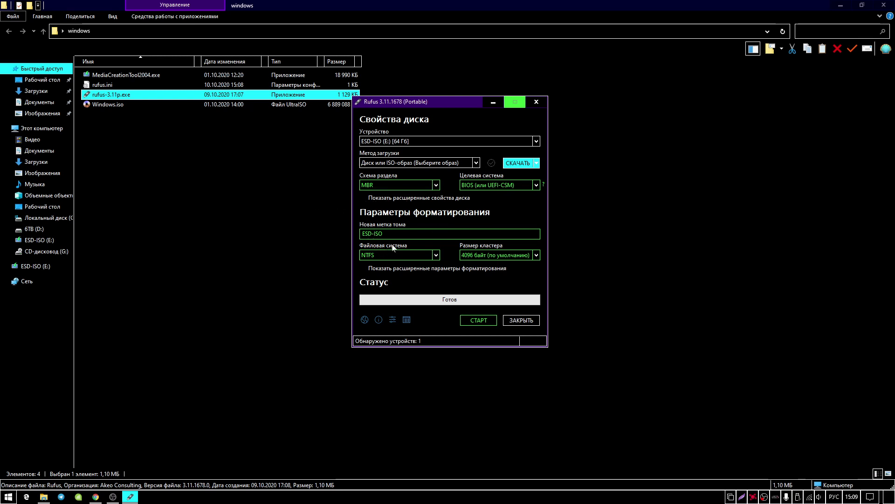
{"action": "left_click", "coordinate": [513, 163]}
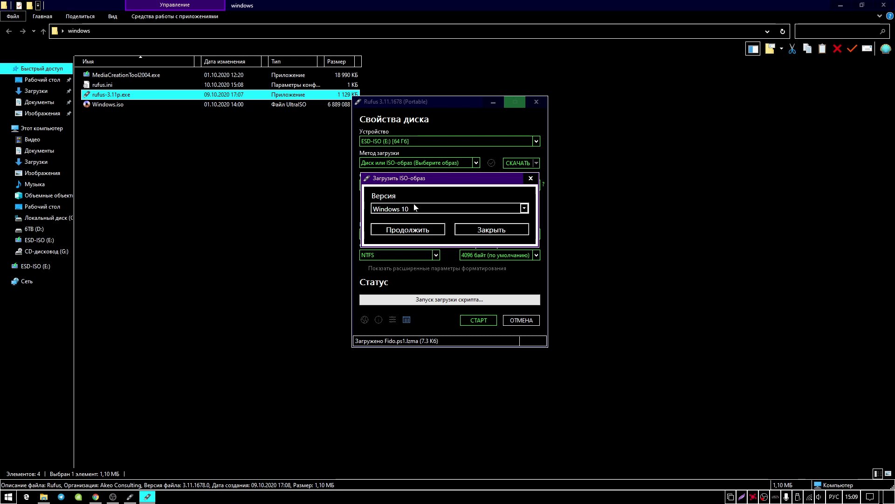
Step: Choose Windows 10 as the version, examine the available releases, and close the download dialog without downloading
{"action": "left_click", "coordinate": [417, 214]}
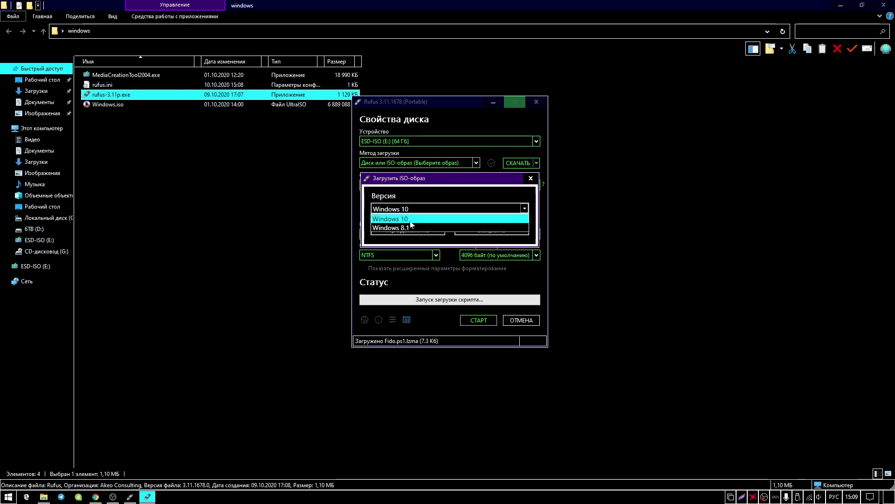
{"action": "left_click", "coordinate": [410, 219]}
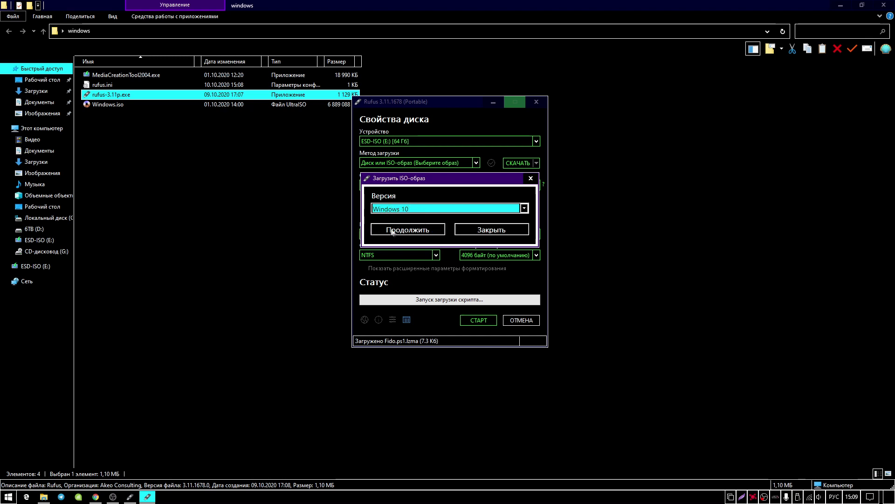
{"action": "left_click", "coordinate": [409, 233]}
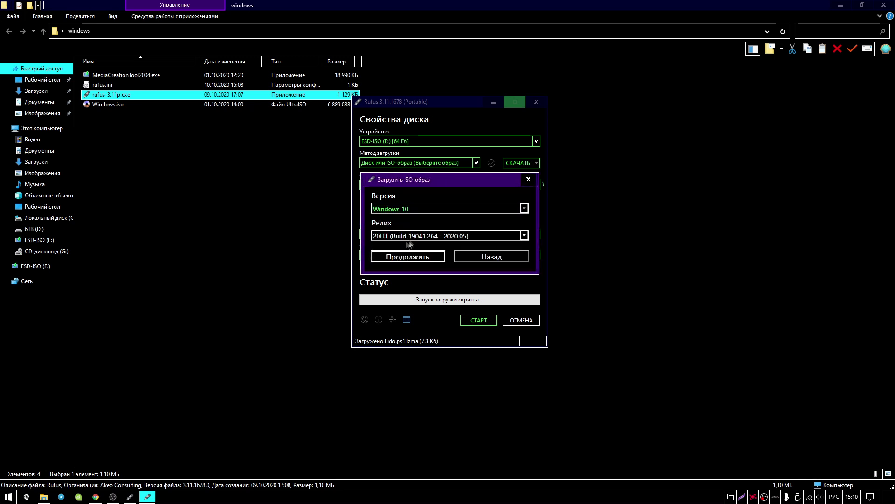
{"action": "left_click", "coordinate": [388, 237]}
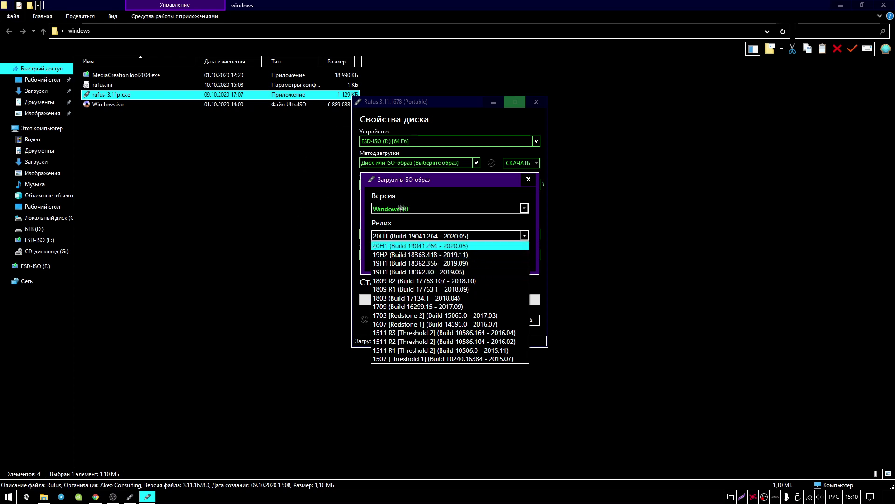
{"action": "left_click", "coordinate": [522, 179]}
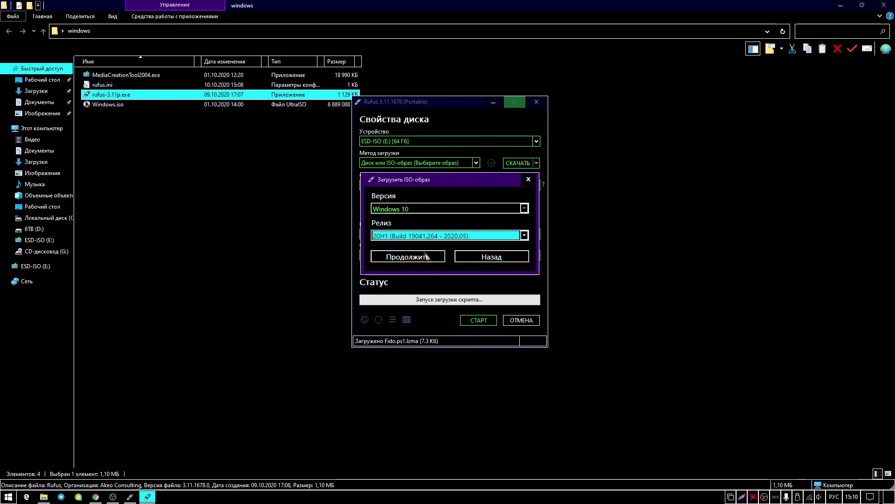
{"action": "left_click", "coordinate": [483, 260]}
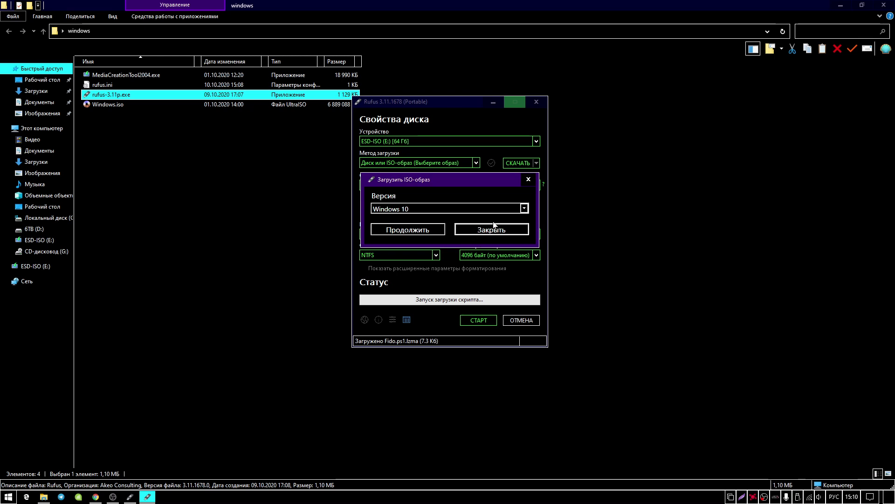
{"action": "left_click", "coordinate": [474, 230]}
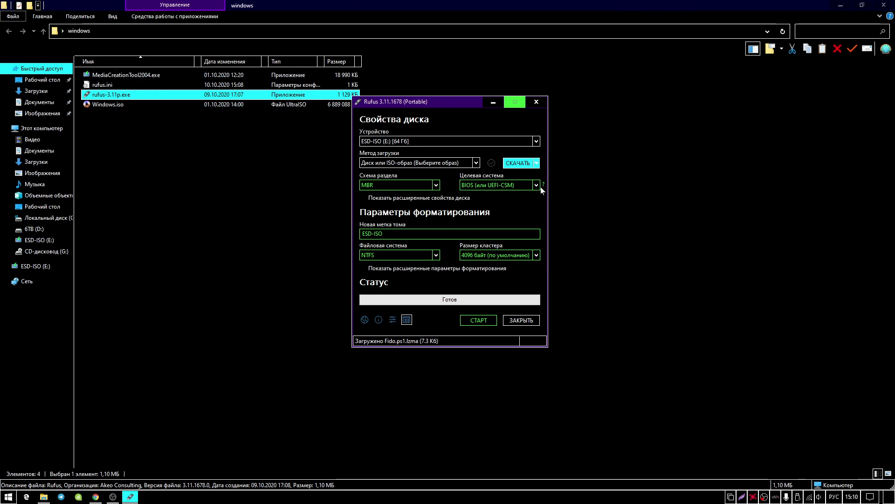
Step: Switch the boot image source to ВЫБРАТЬ and load Windows.iso from the windows folder
{"action": "left_click", "coordinate": [537, 163]}
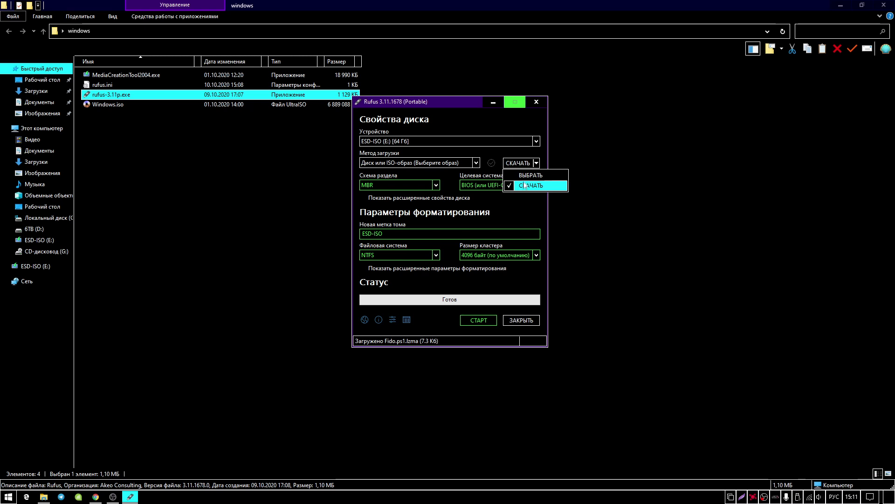
{"action": "left_click", "coordinate": [531, 175]}
{"action": "left_click", "coordinate": [517, 163]}
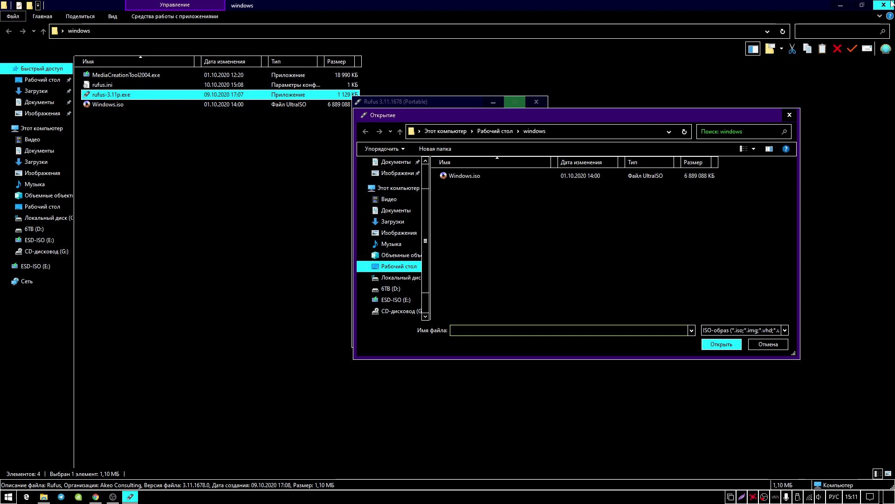
{"action": "double_click", "coordinate": [450, 177]}
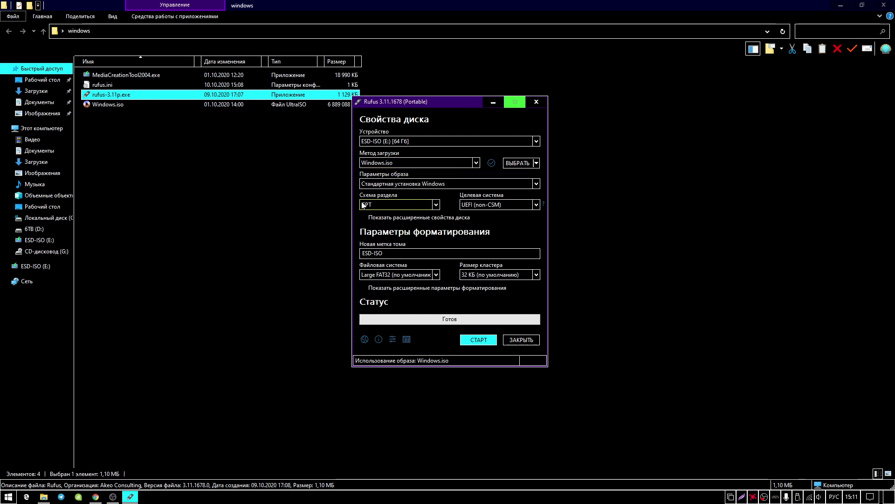
Step: Set the image option to Стандартная установка Windows and the partition scheme to GPT
{"action": "left_click", "coordinate": [398, 185]}
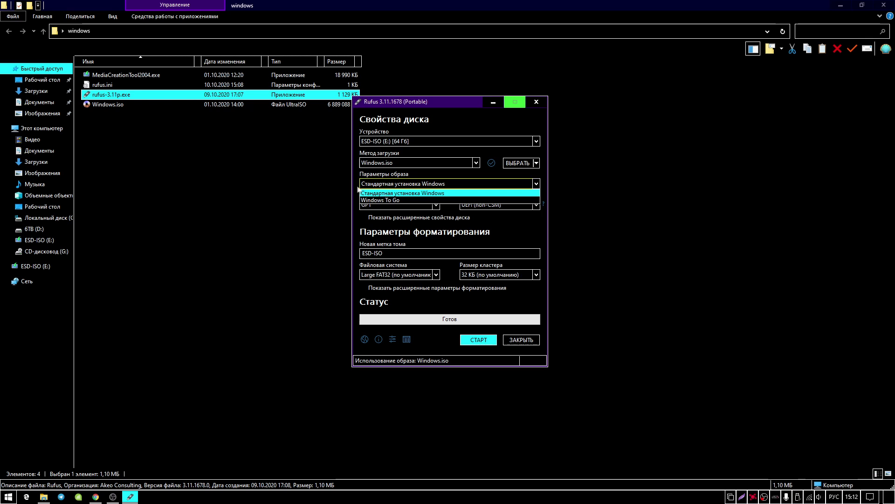
{"action": "left_click", "coordinate": [373, 194]}
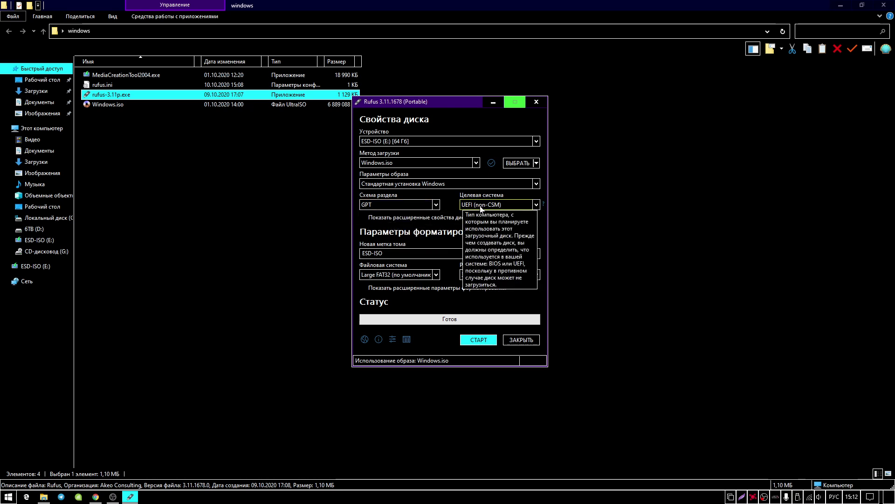
{"action": "left_click", "coordinate": [374, 205]}
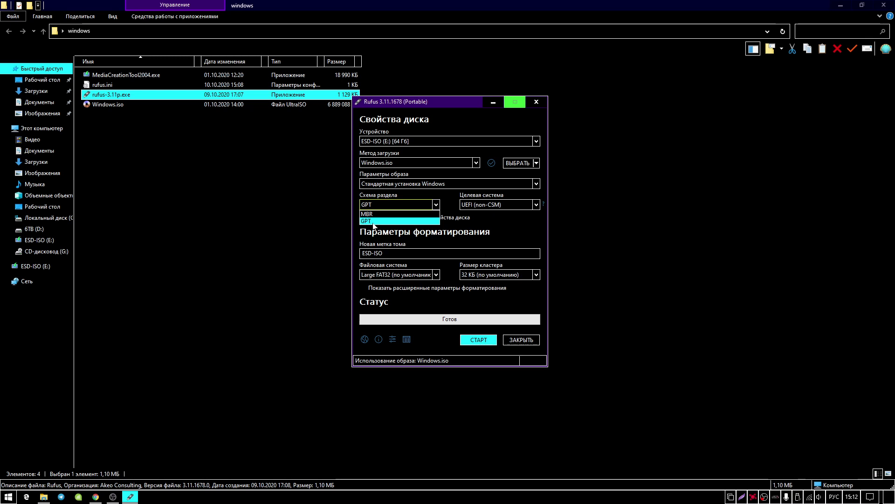
{"action": "left_click", "coordinate": [374, 221]}
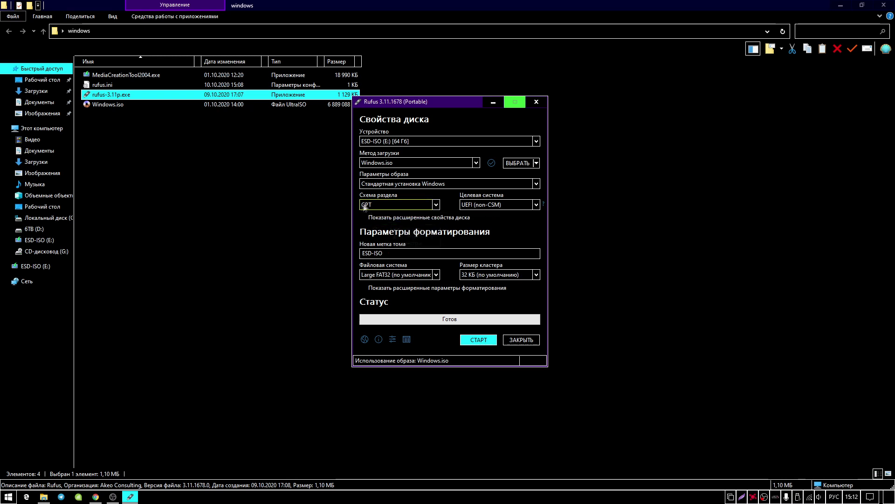
Step: Try the MBR partition scheme and check which file systems are offered with it
{"action": "left_click", "coordinate": [363, 208]}
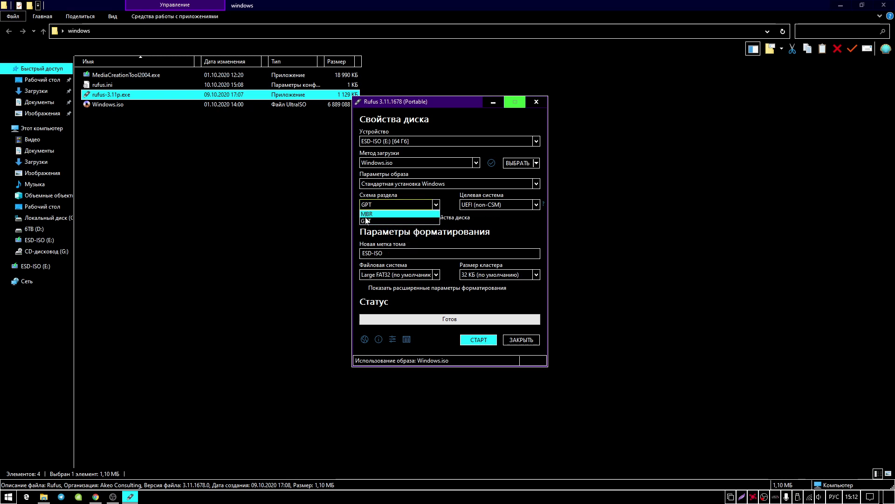
{"action": "left_click", "coordinate": [366, 215]}
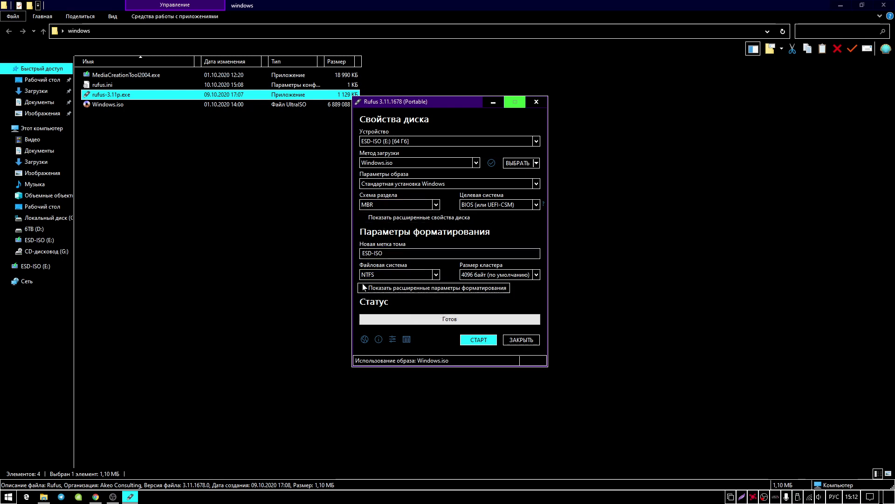
{"action": "left_click", "coordinate": [396, 276]}
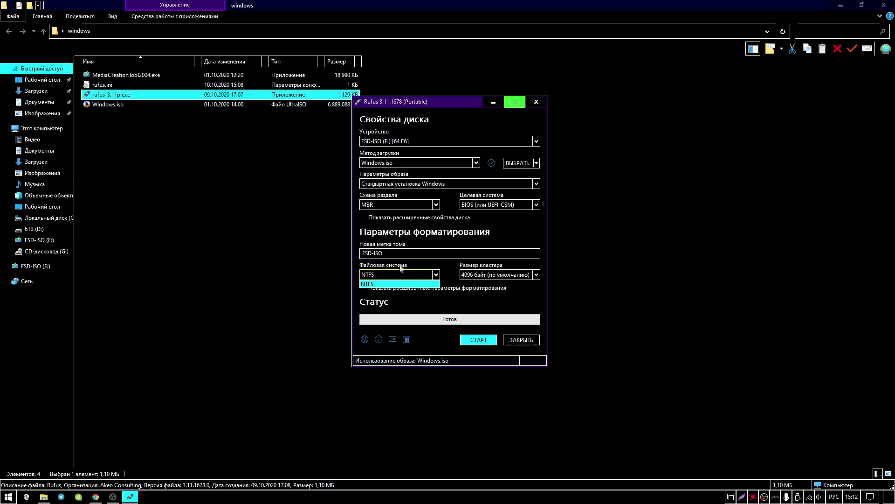
{"action": "left_click", "coordinate": [354, 255]}
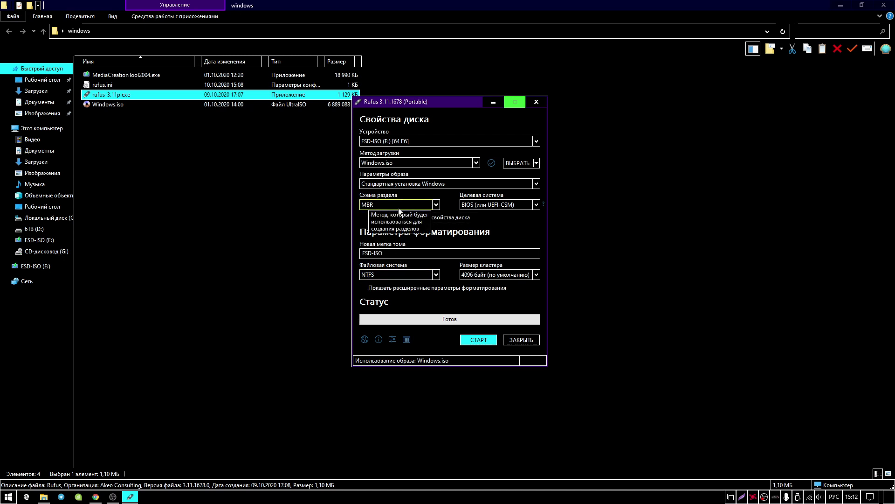
Step: Set the partition scheme to GPT and expand the advanced drive properties
{"action": "left_click", "coordinate": [385, 205]}
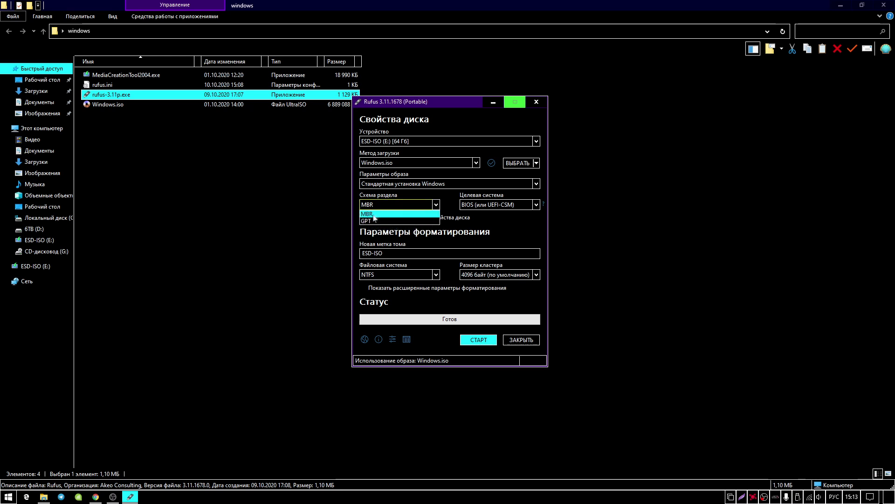
{"action": "left_click", "coordinate": [370, 223]}
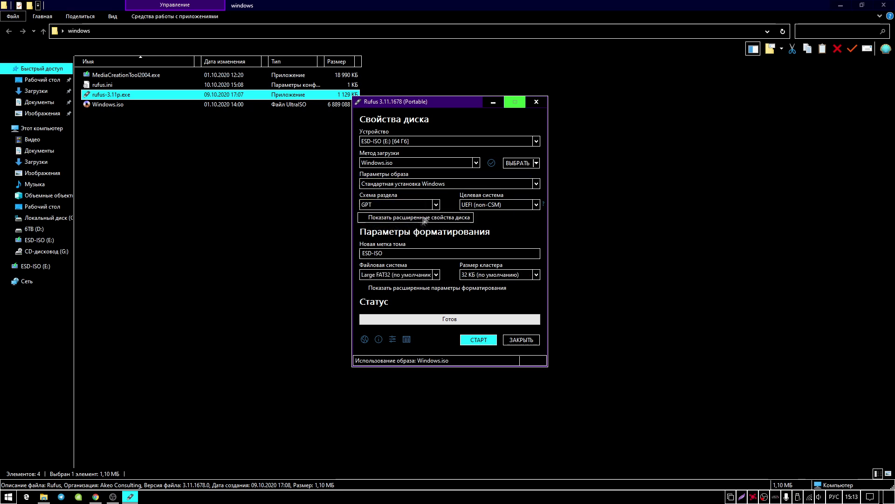
{"action": "left_click", "coordinate": [377, 217]}
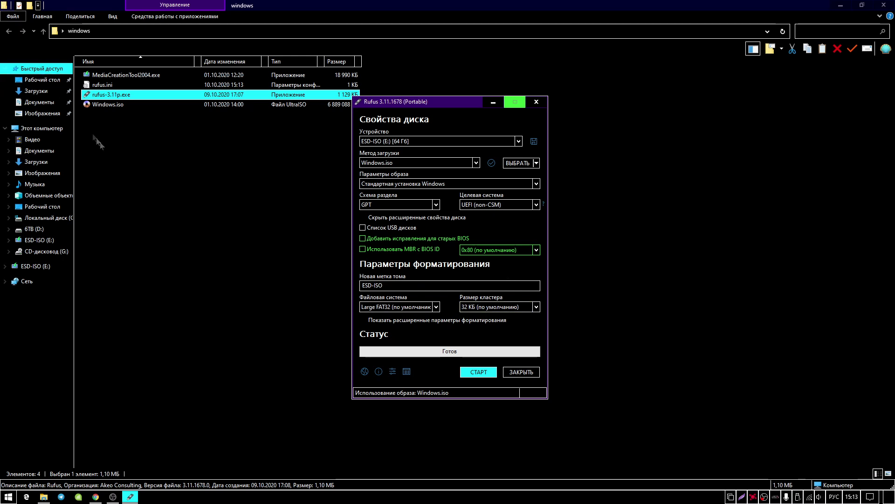
{"action": "left_click", "coordinate": [479, 372]}
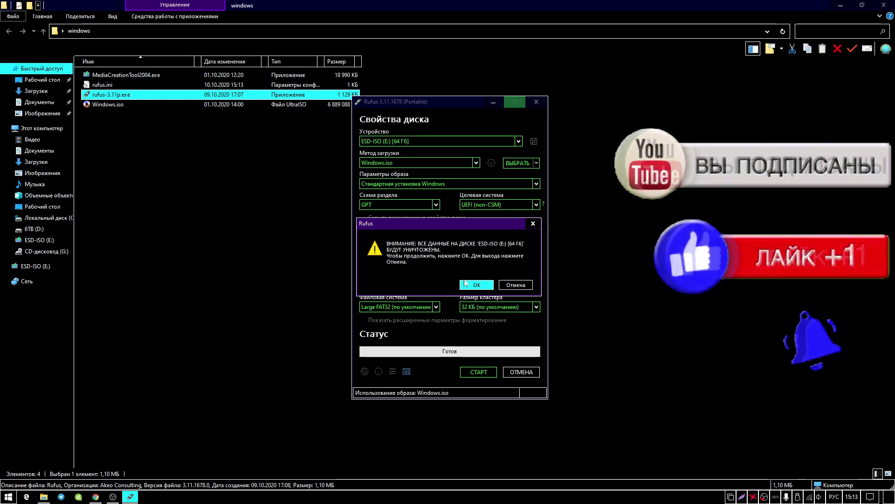
{"action": "left_click", "coordinate": [516, 285]}
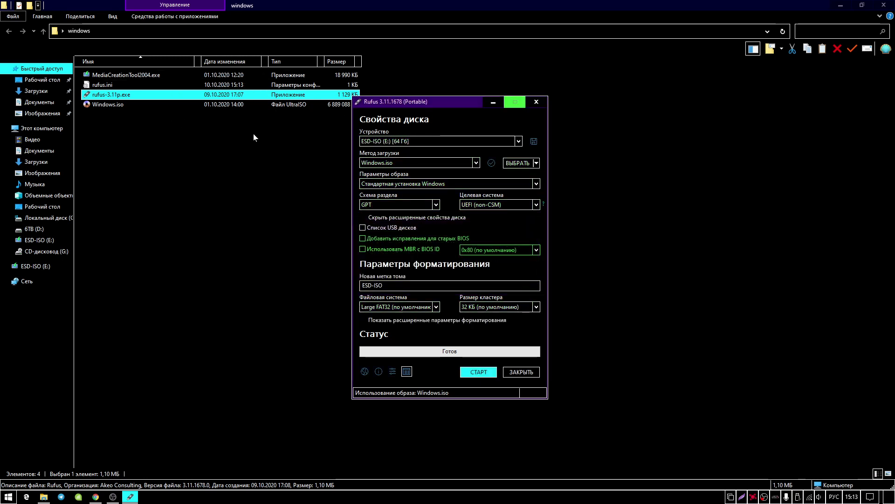
{"action": "left_click", "coordinate": [374, 228]}
{"action": "left_click", "coordinate": [371, 230]}
Step: Start writing Windows.iso to the ESD-ISO (E:) flash drive and accept erasing all its data
{"action": "left_click", "coordinate": [478, 371]}
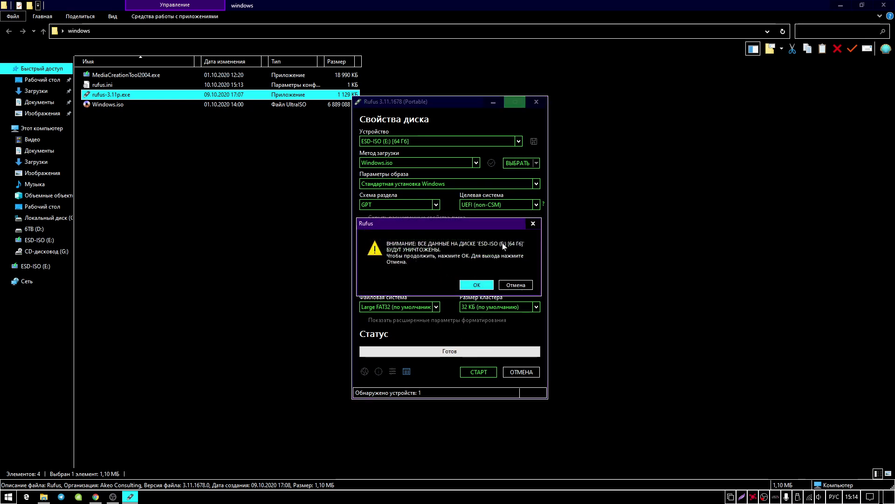
{"action": "left_click", "coordinate": [476, 285]}
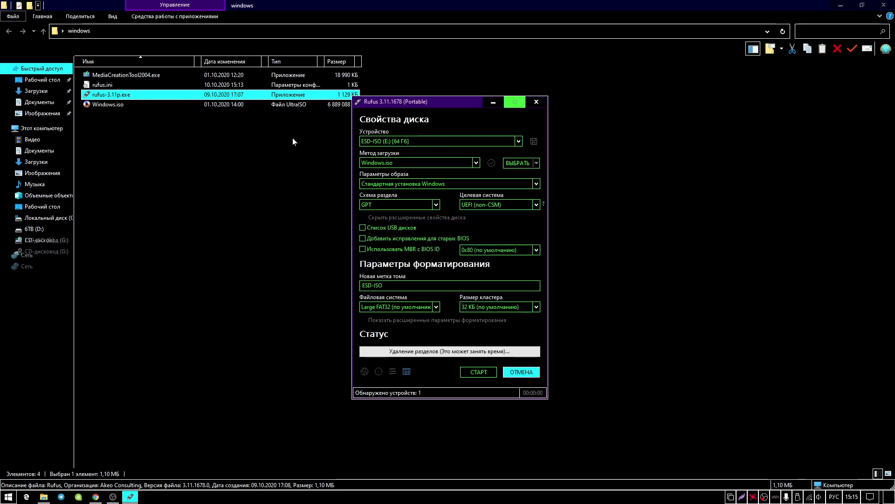